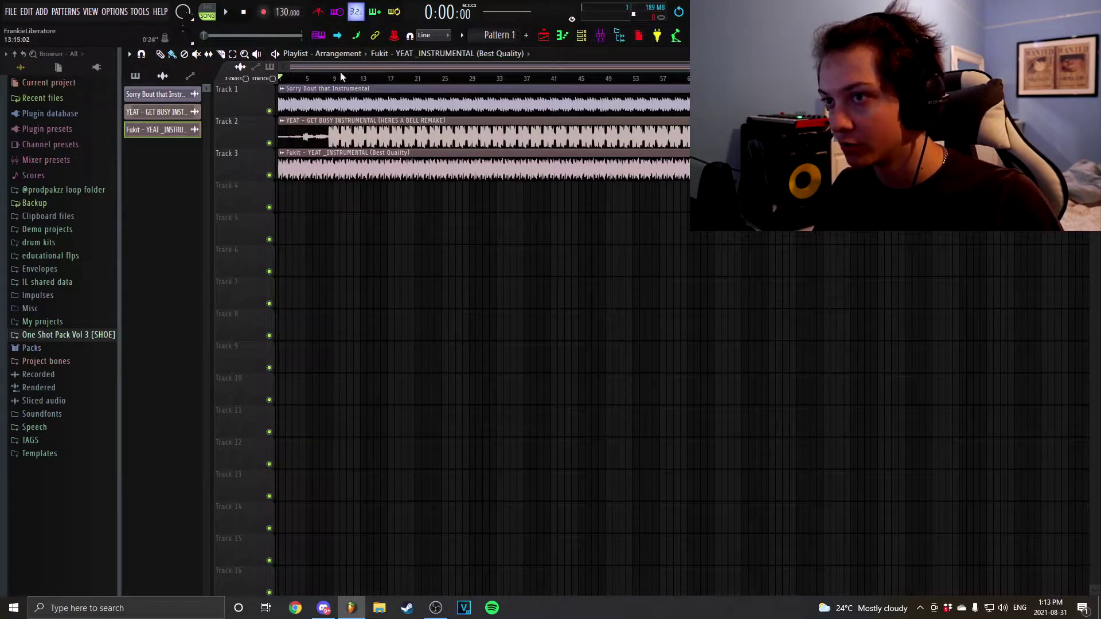
# Bring up the Mixer window beside the playlist of three instrumentals.
pyautogui.press('F9')
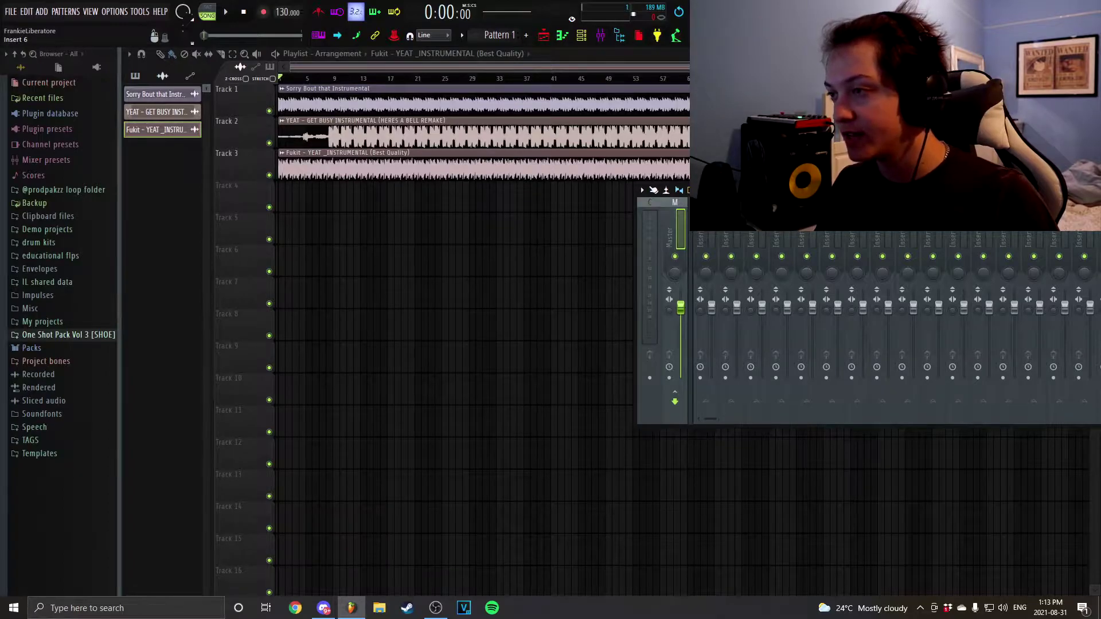
# Load slayworldmasterpreset.fst as the master mixer track state.
pyautogui.click(642, 191)
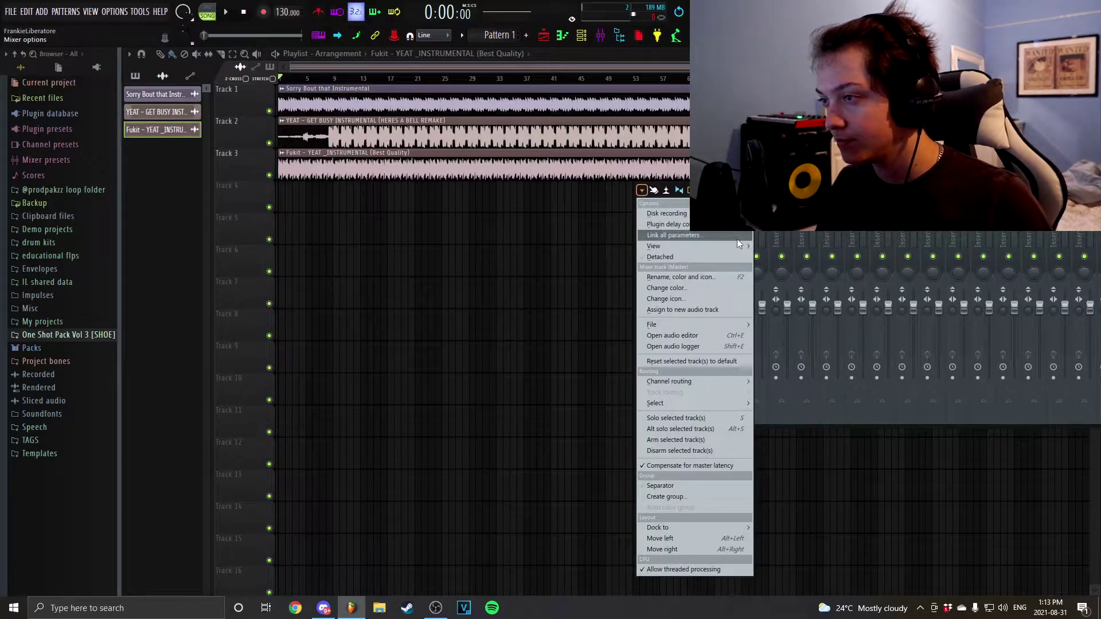
pyautogui.moveTo(694, 325)
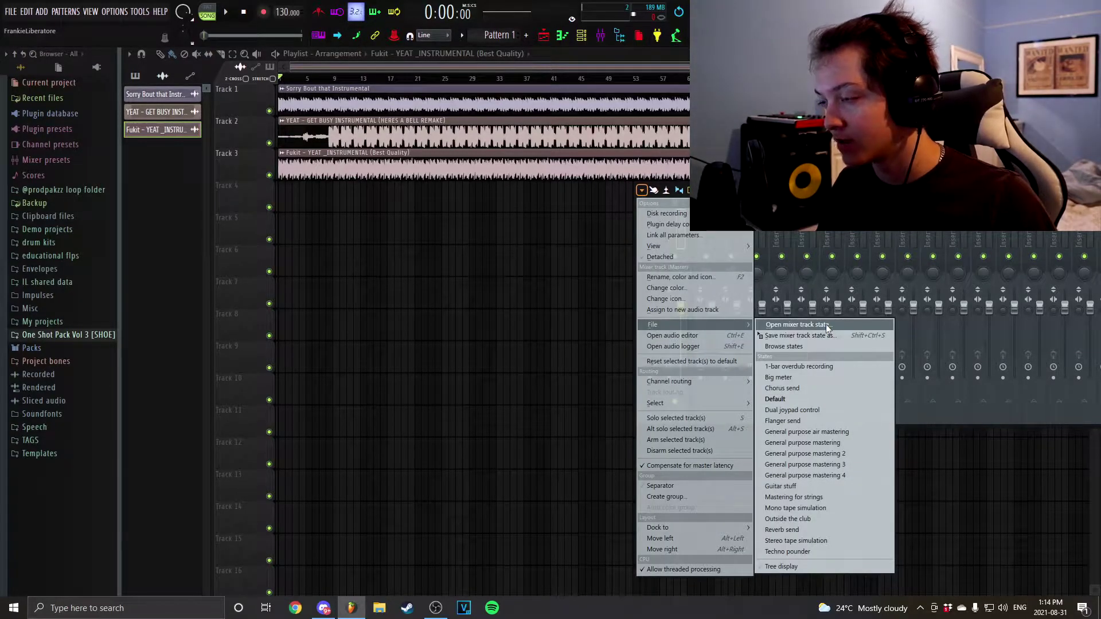
pyautogui.click(824, 324)
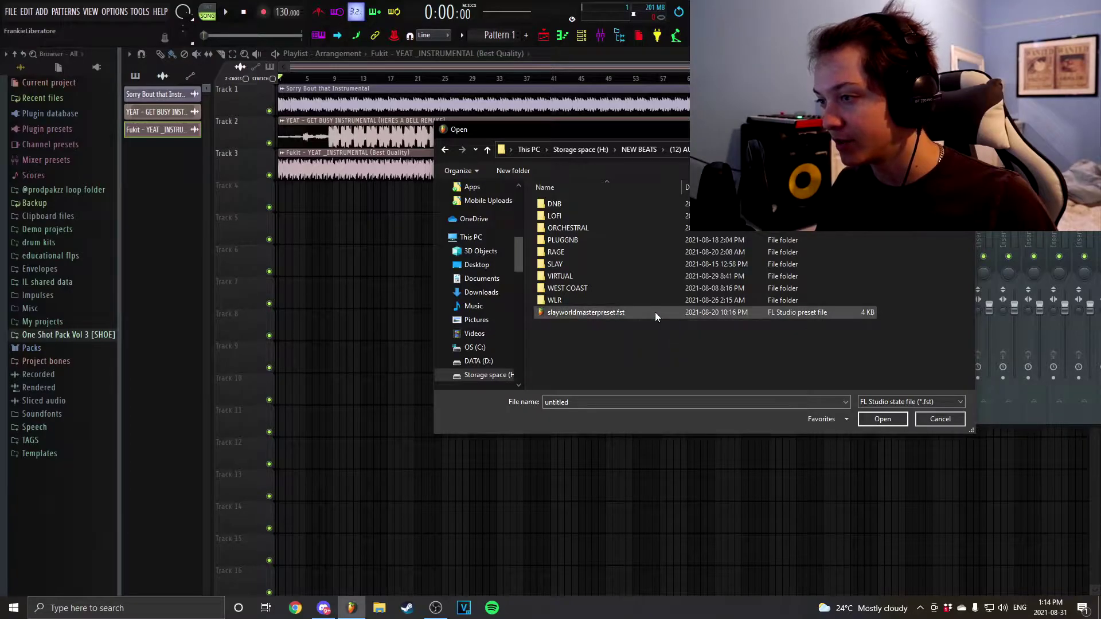
pyautogui.click(655, 312)
pyautogui.click(883, 419)
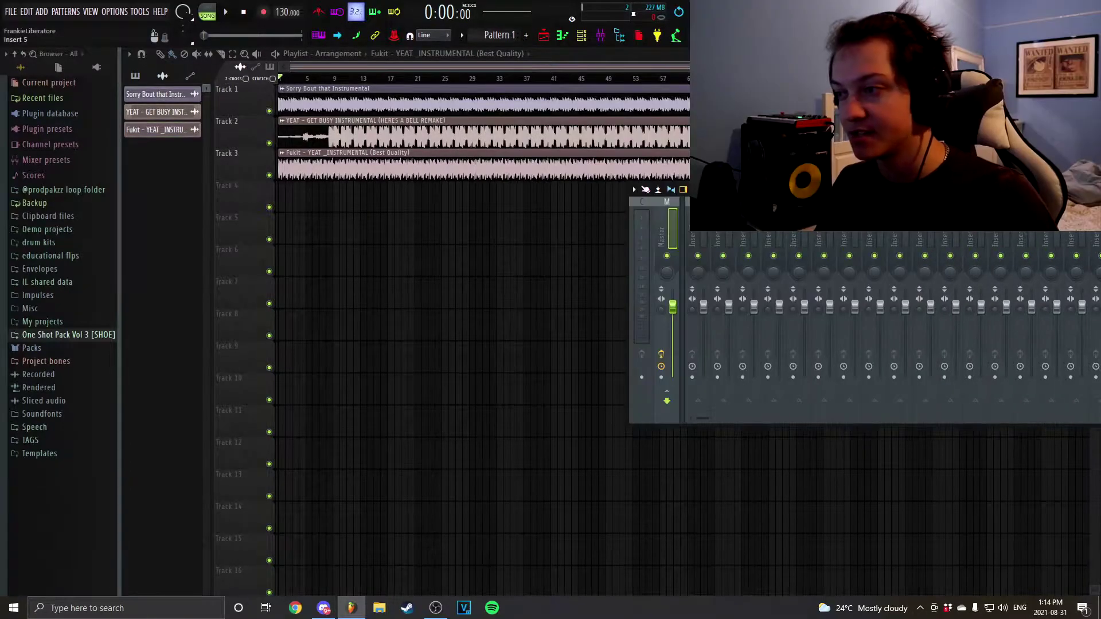
# Solo and play Track 1 (Sorry Bout that), toggling master effects off and on, then stop.
pyautogui.rightClick(269, 111)
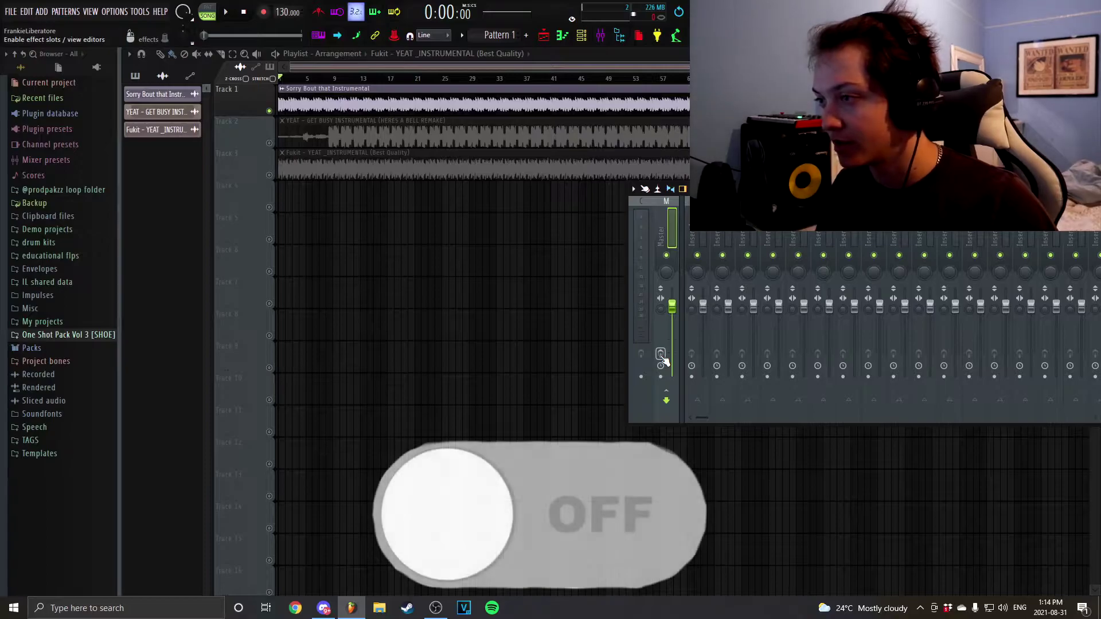
pyautogui.press('space')
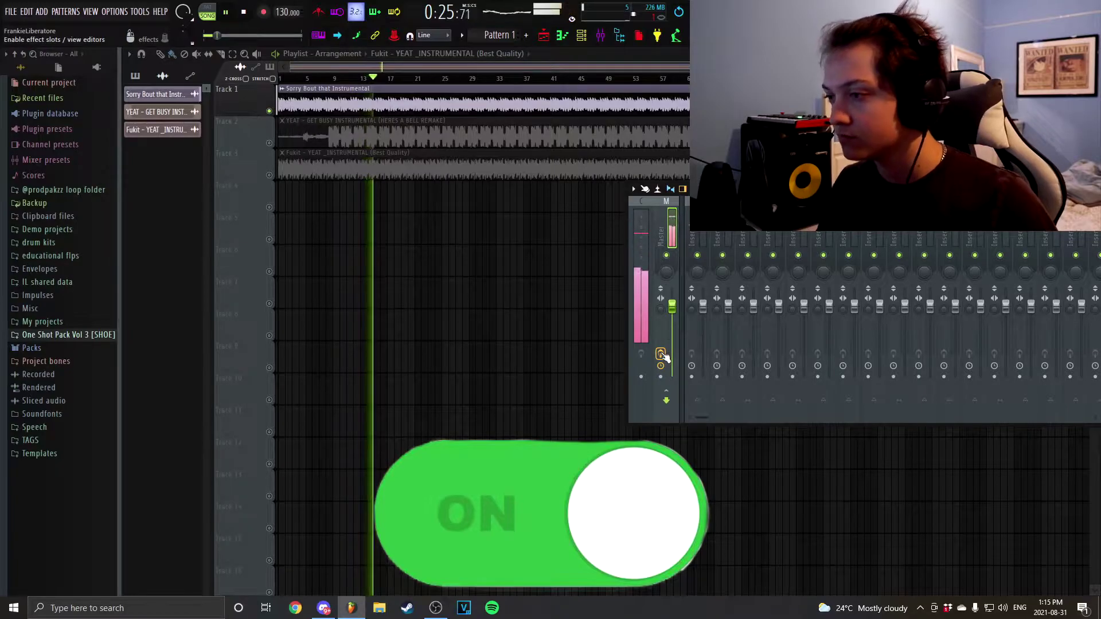
pyautogui.click(662, 356)
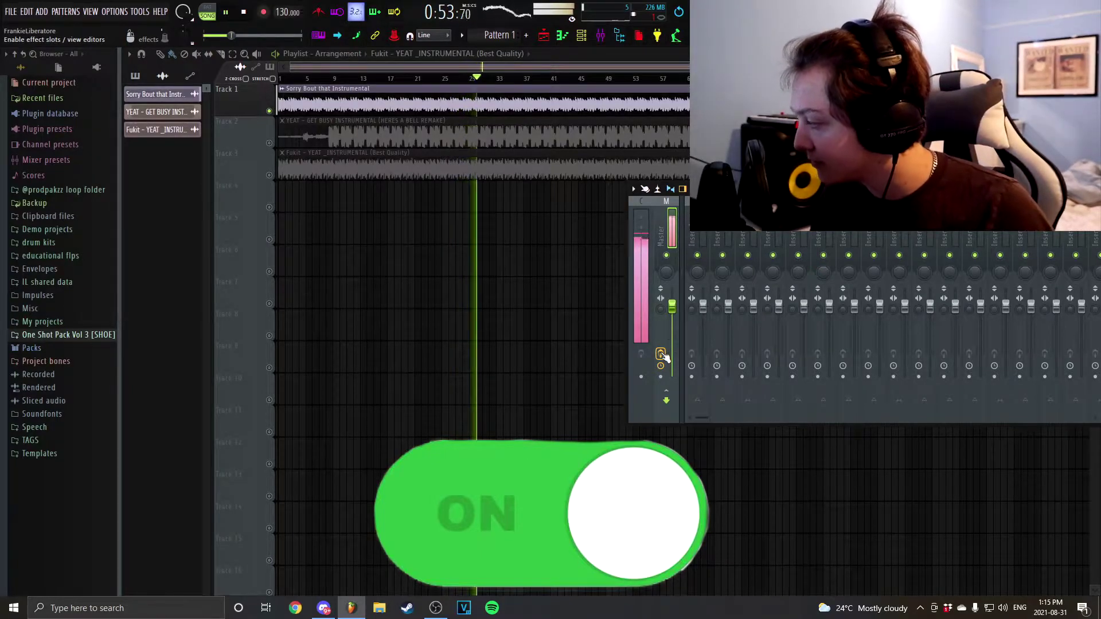
pyautogui.click(661, 355)
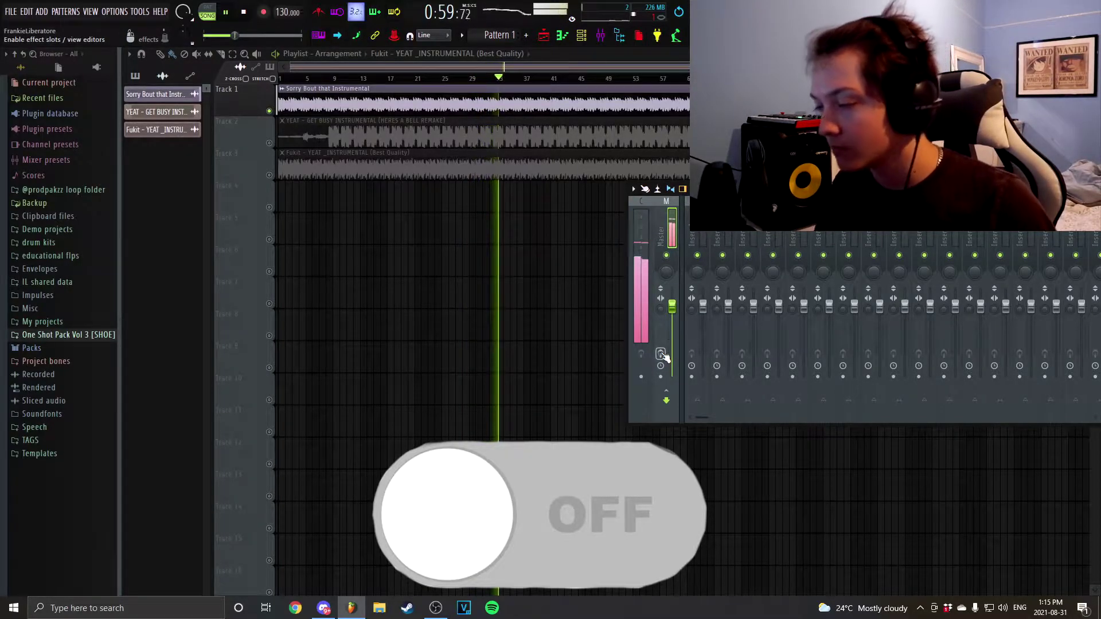
pyautogui.click(661, 355)
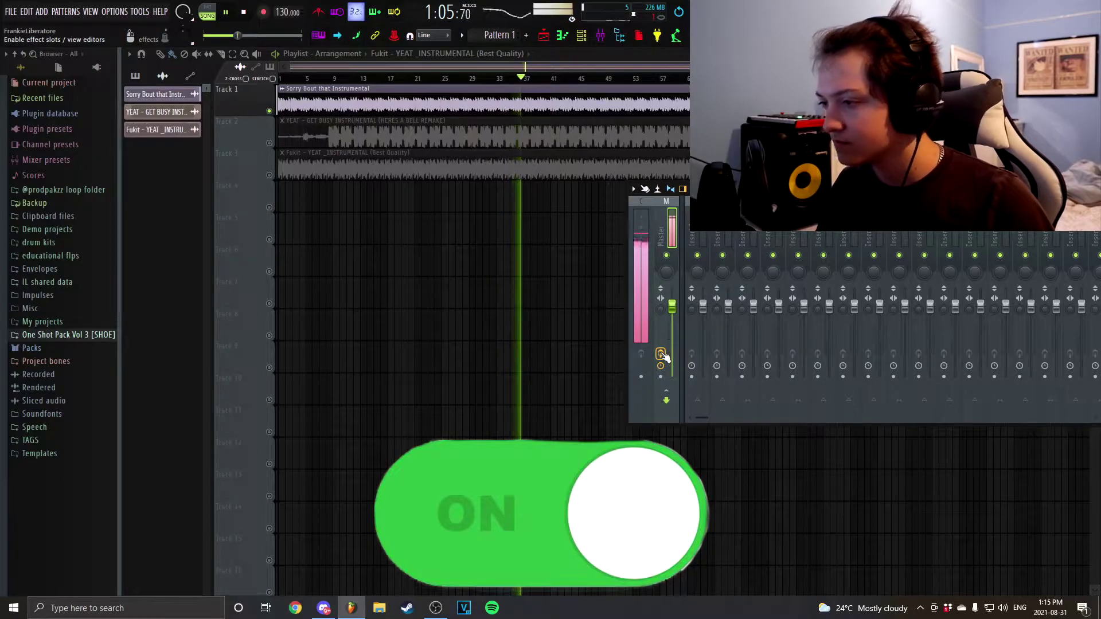
pyautogui.press('space')
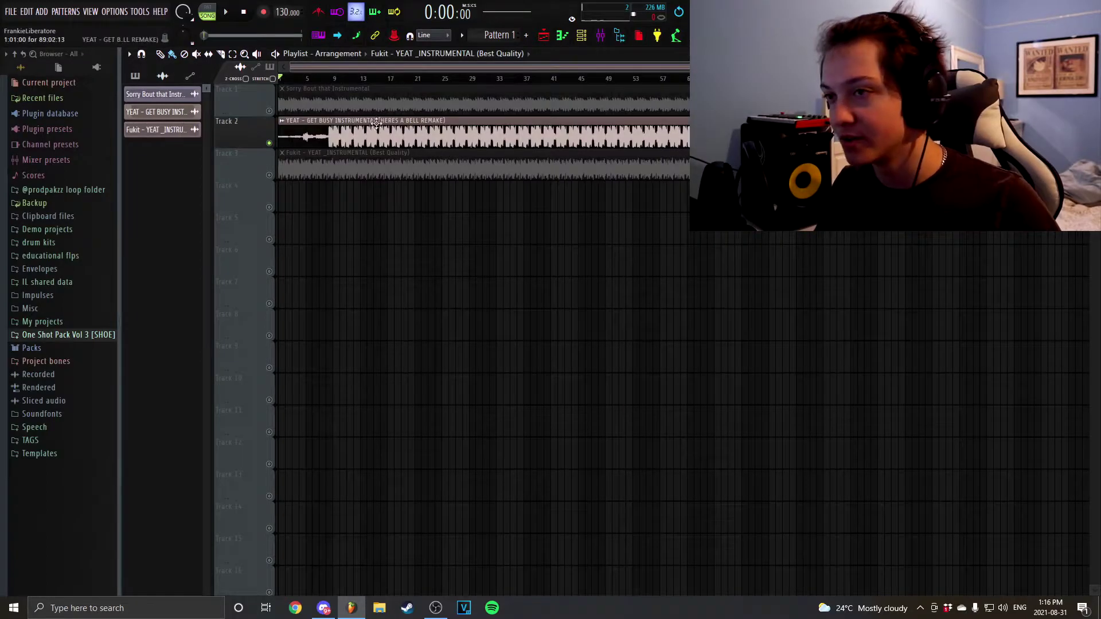
# Play Get Busy on Track 2, toggling the master preset repeatedly, leave it on, then stop.
pyautogui.press('F9')
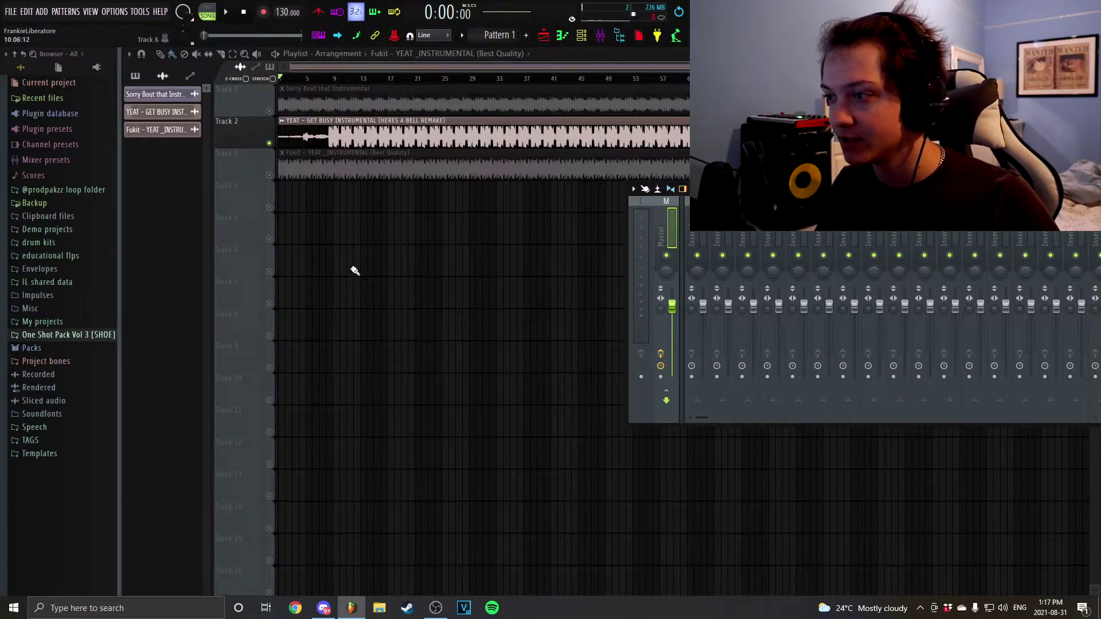
pyautogui.press('space')
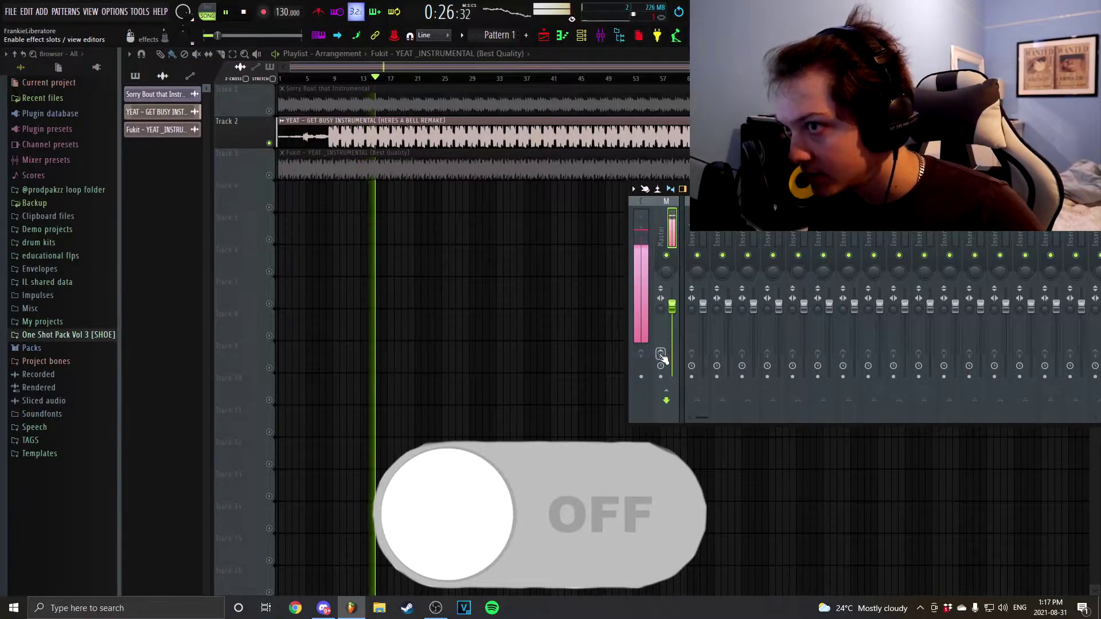
pyautogui.click(661, 356)
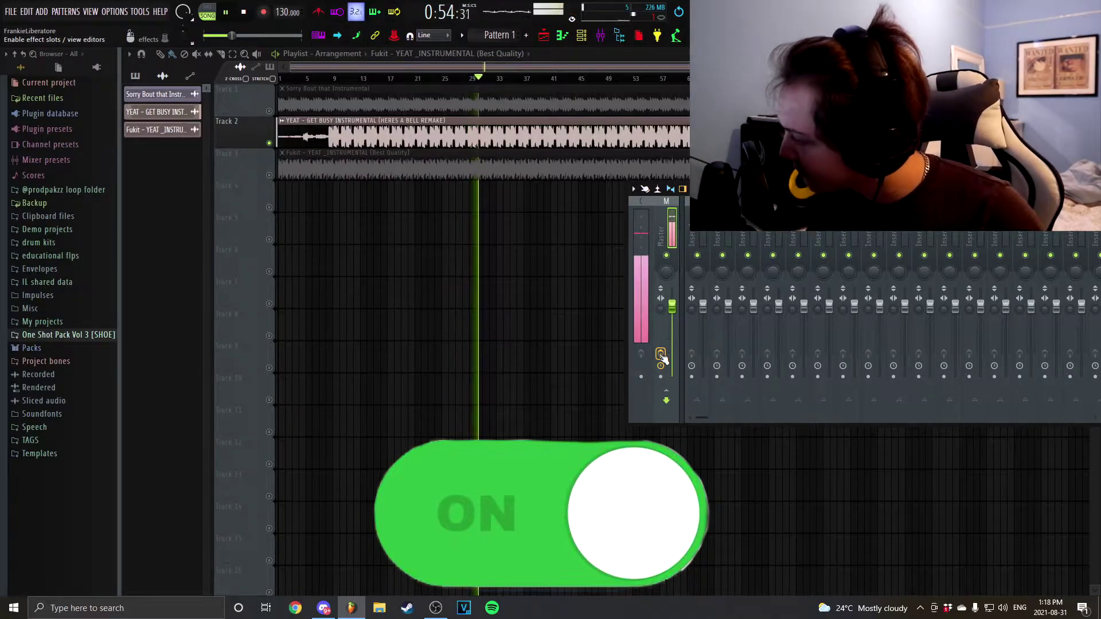
pyautogui.click(661, 355)
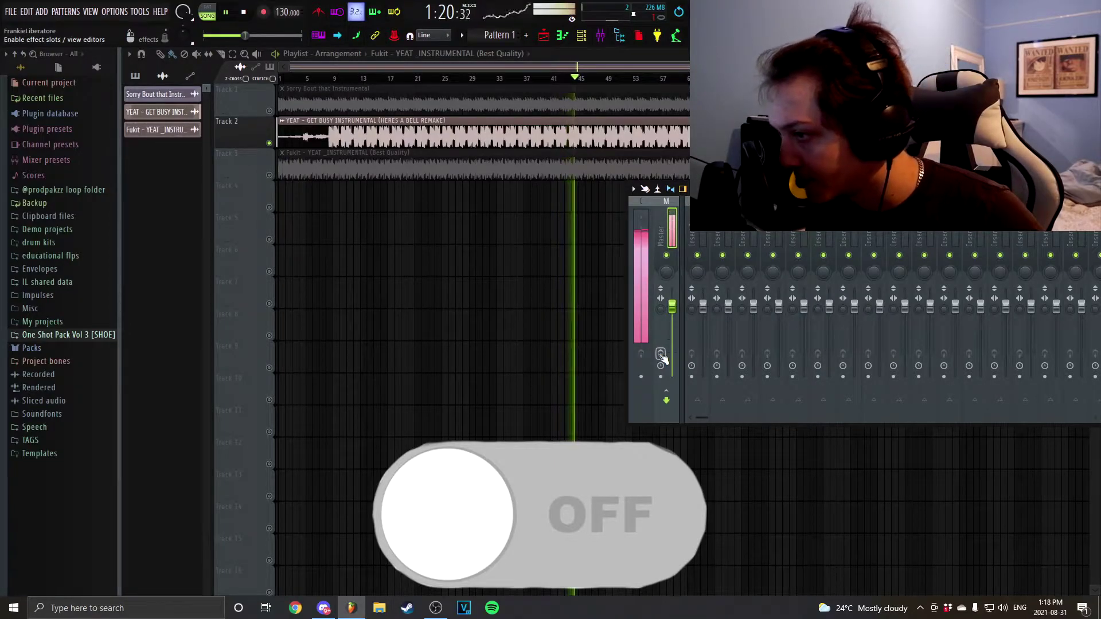
pyautogui.click(660, 357)
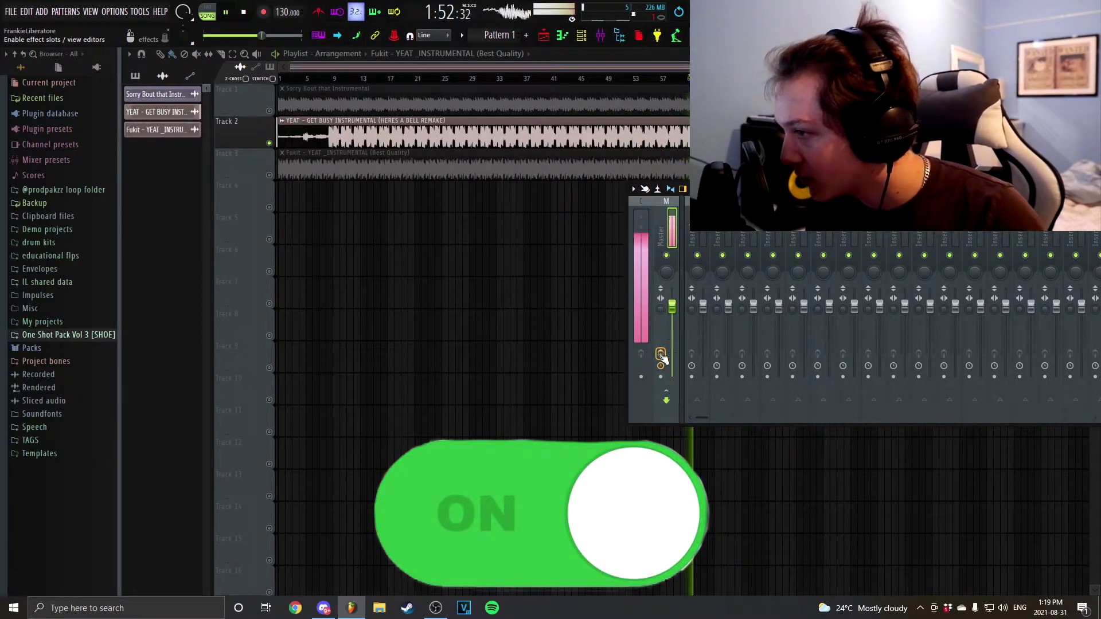
pyautogui.click(661, 355)
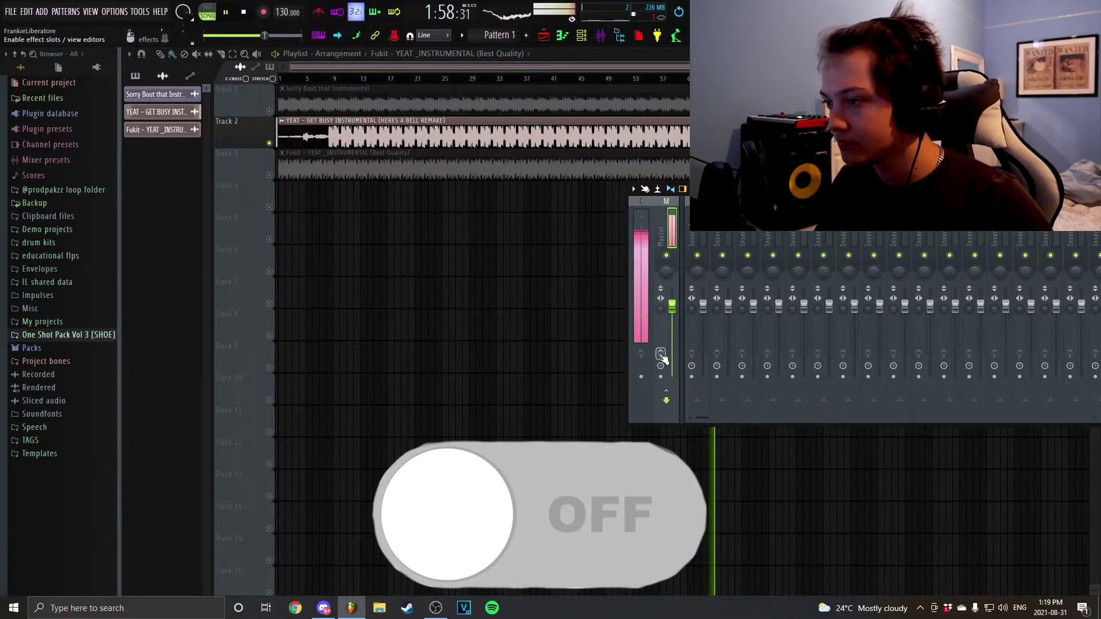
pyautogui.click(661, 355)
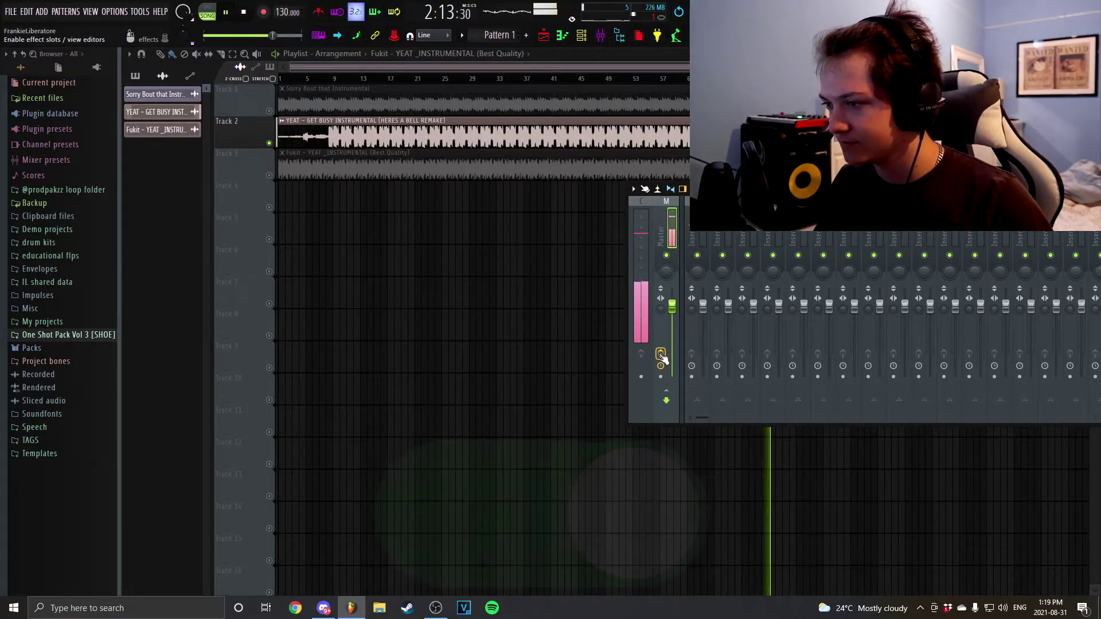
pyautogui.press('space')
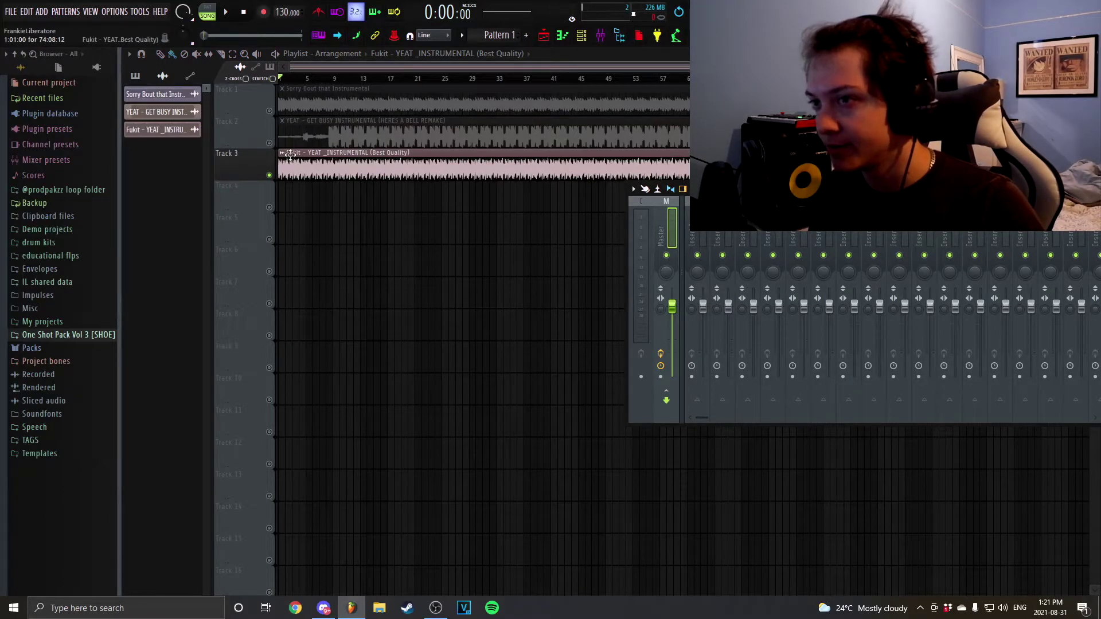
# Start playback of the soloed Fukit instrumental on Track 3.
pyautogui.press('space')
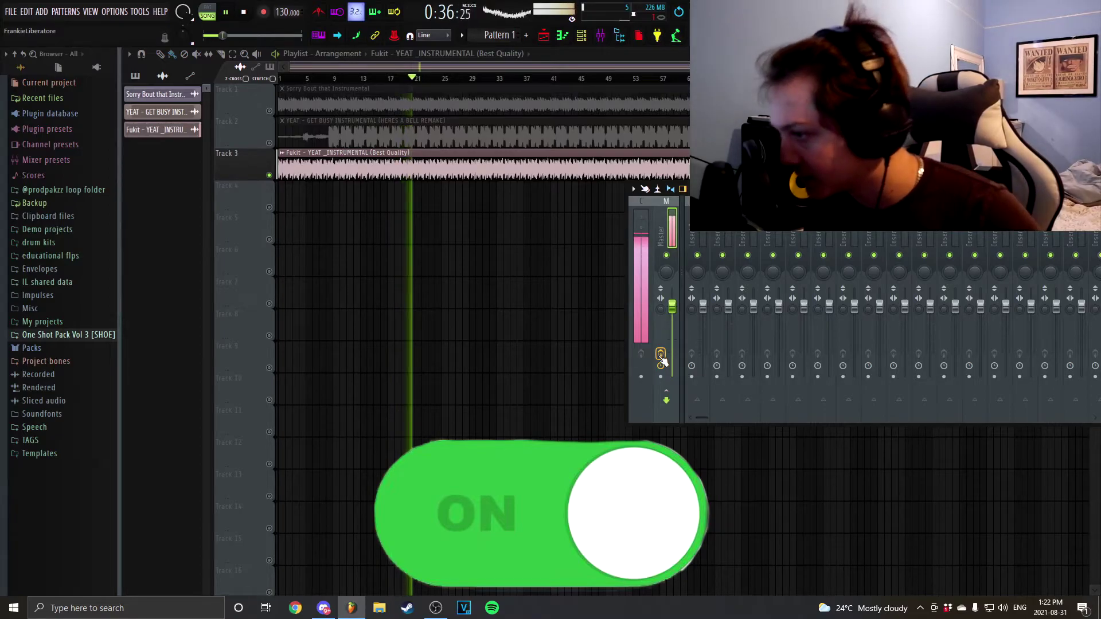
# Toggle the master preset off and on three times during Fukit, leave it on, then stop.
pyautogui.click(661, 356)
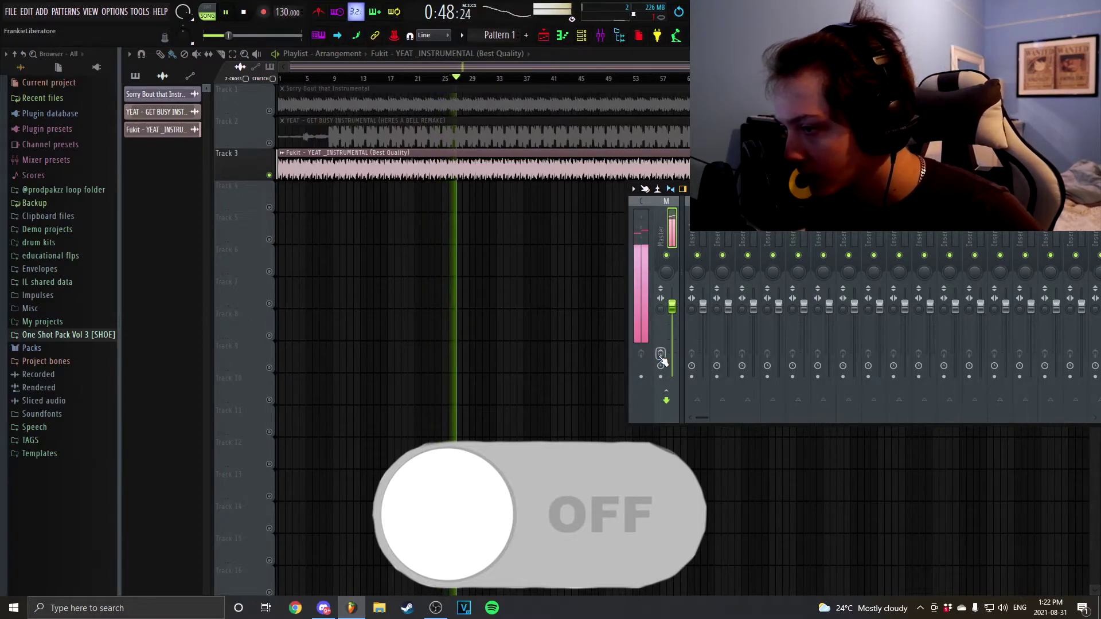
pyautogui.click(661, 355)
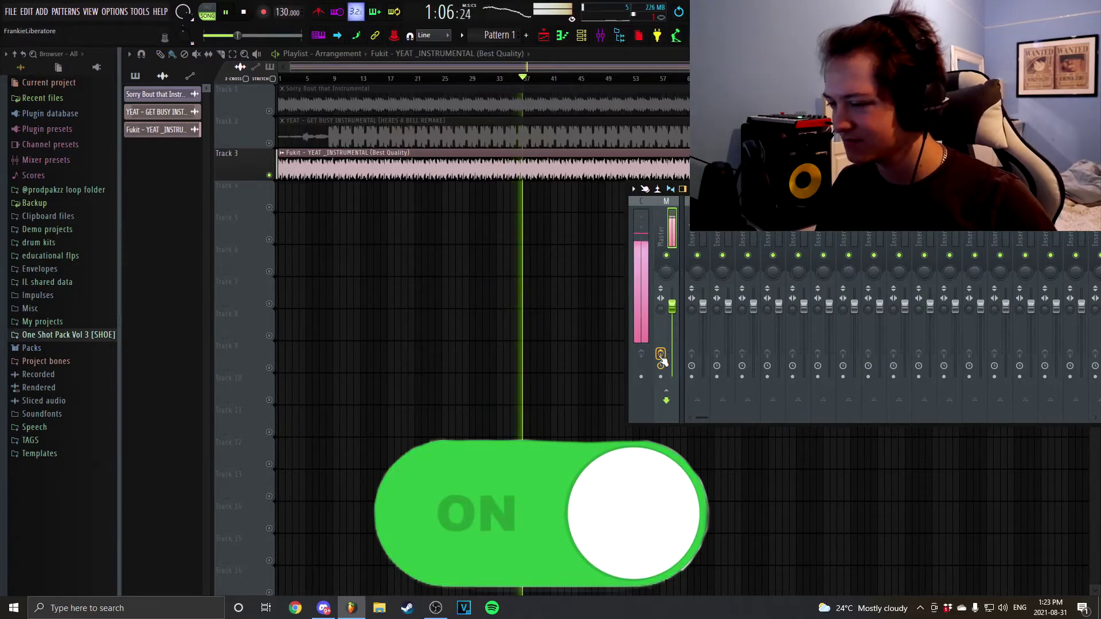
pyautogui.click(662, 355)
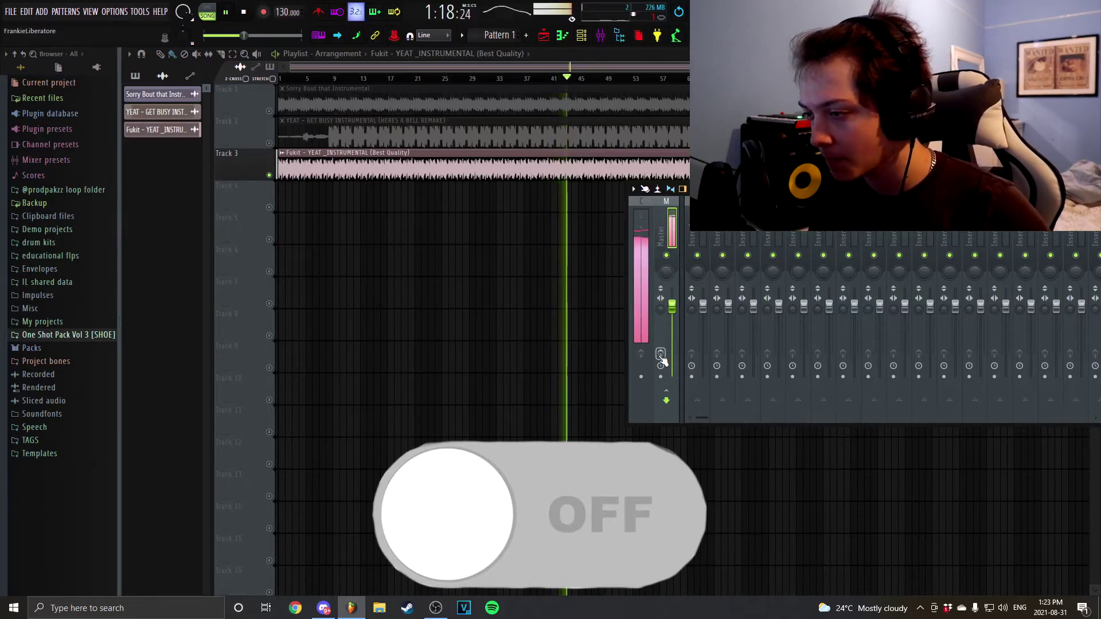
pyautogui.click(661, 356)
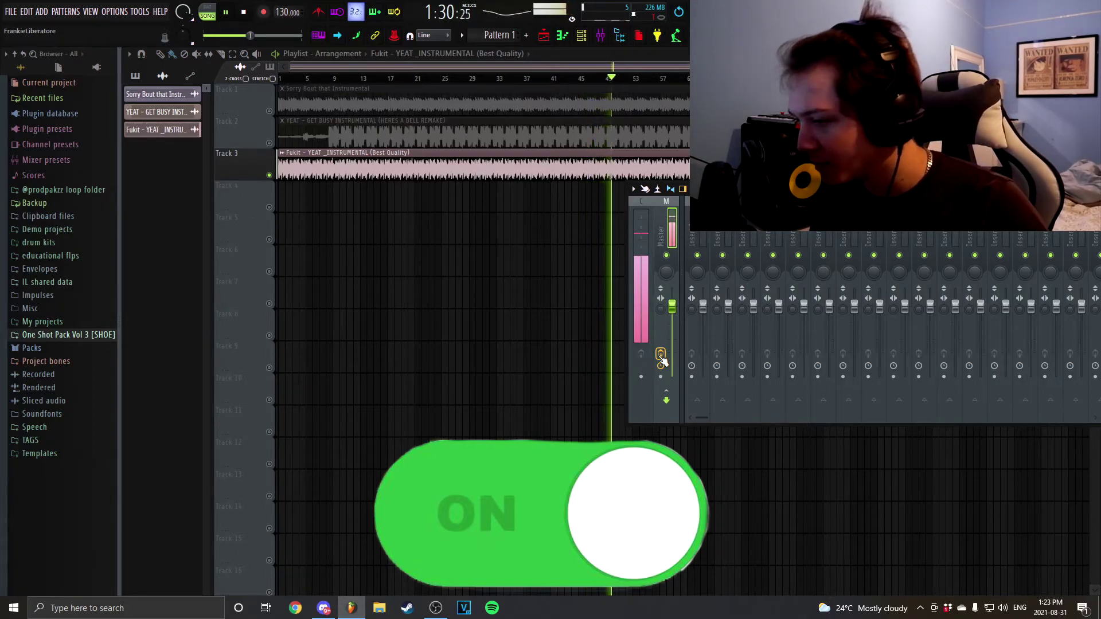
pyautogui.click(661, 355)
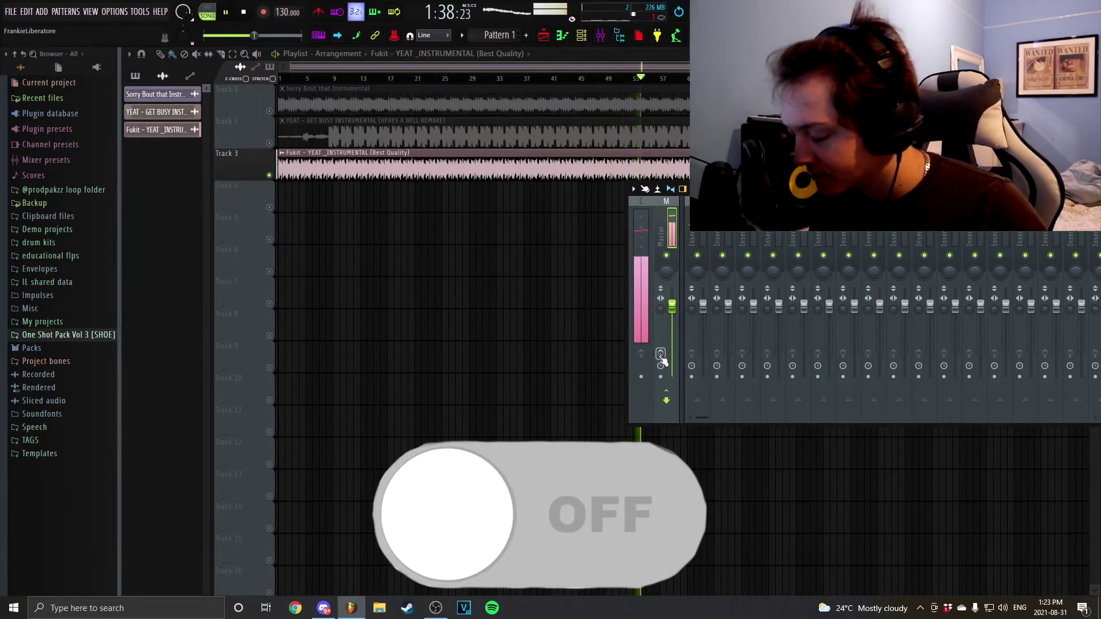
pyautogui.click(661, 356)
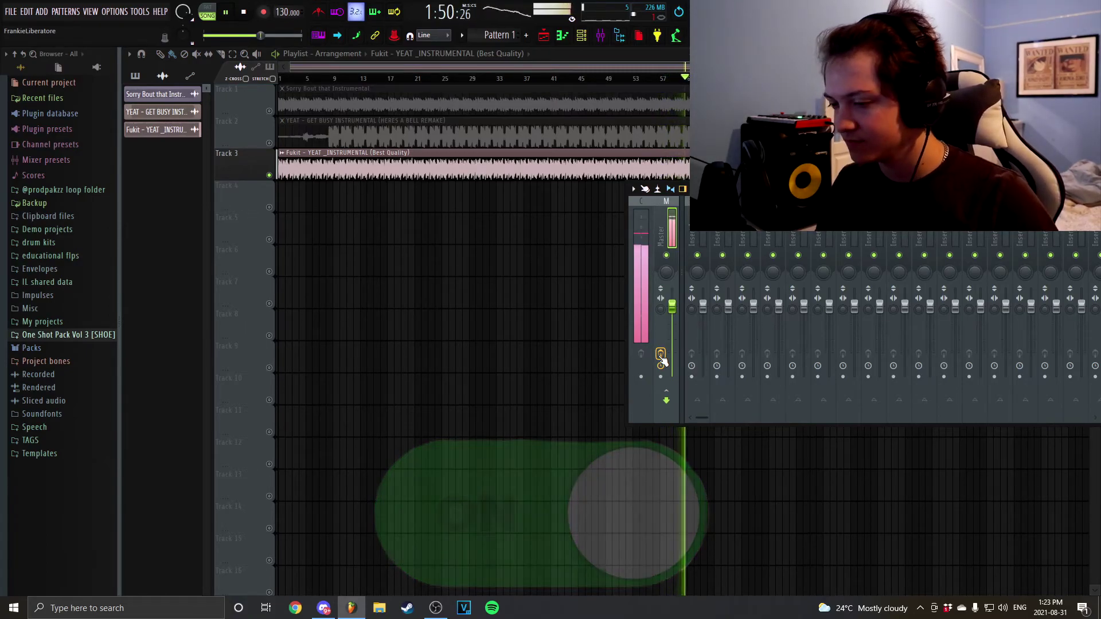
pyautogui.press('space')
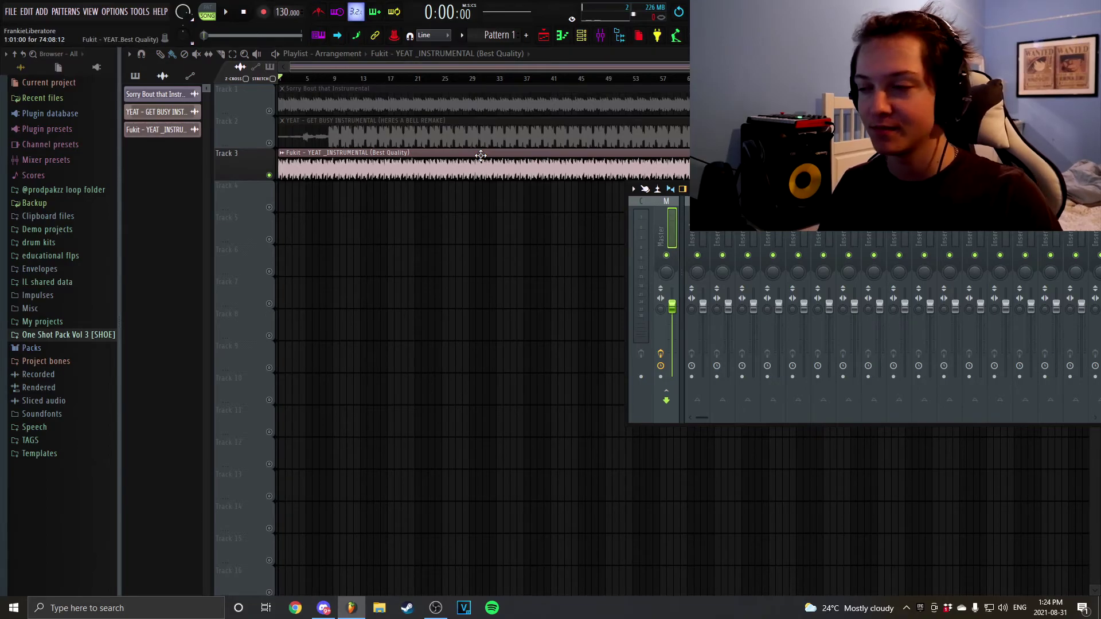
# Unmute all three instrumental tracks with Ctrl+Shift+M.
pyautogui.hotkey('ctrl', 'shift', 'm')
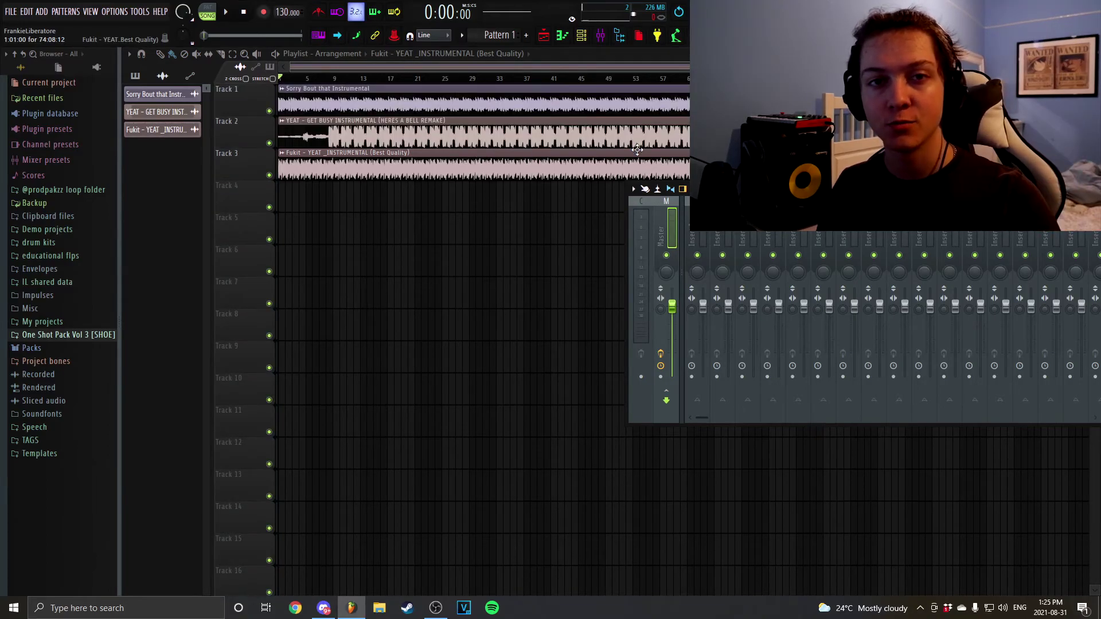